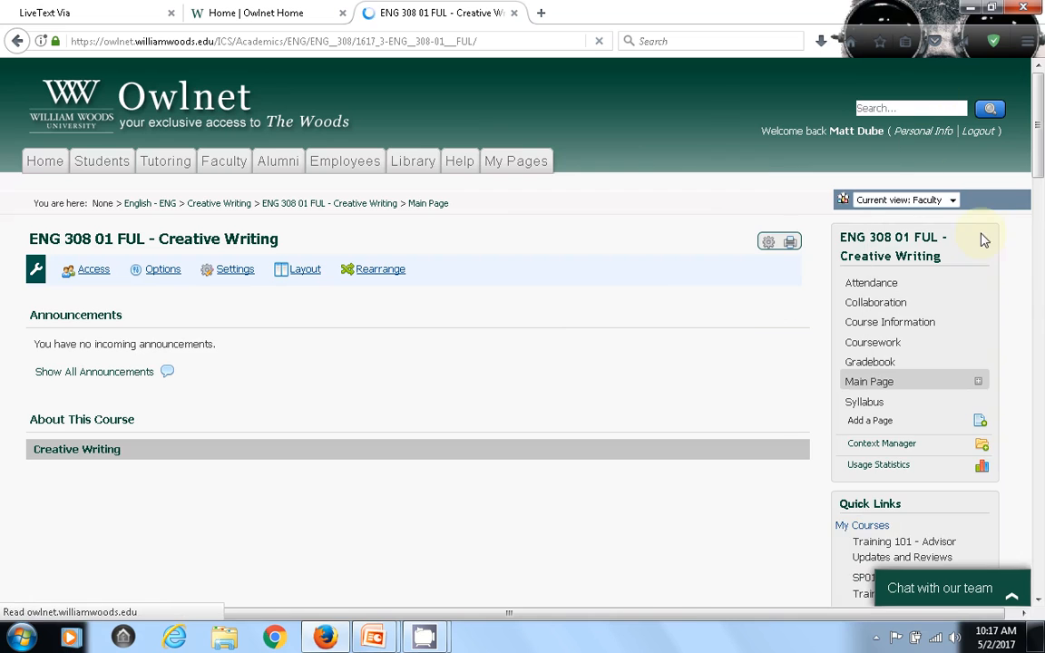
# Step: Open the Lit Mag/ Editor's Note assignment from Unit 1 of the Creative Writing coursework
pyautogui.scroll(-1, 1040, 121)
pyautogui.scroll(-2, 1040, 120)
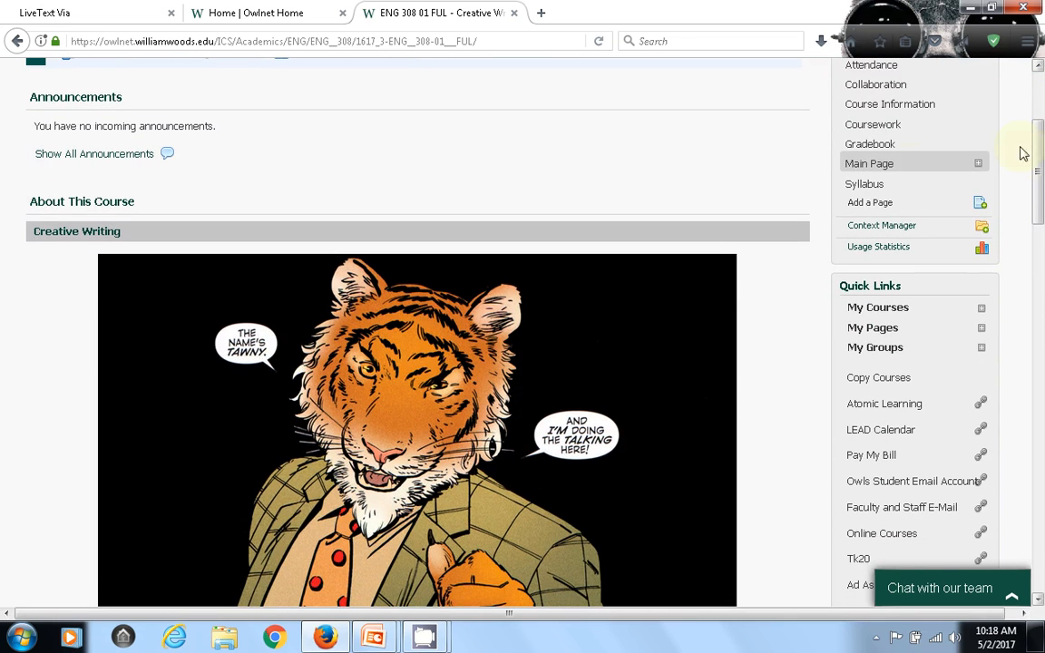
pyautogui.click(875, 128)
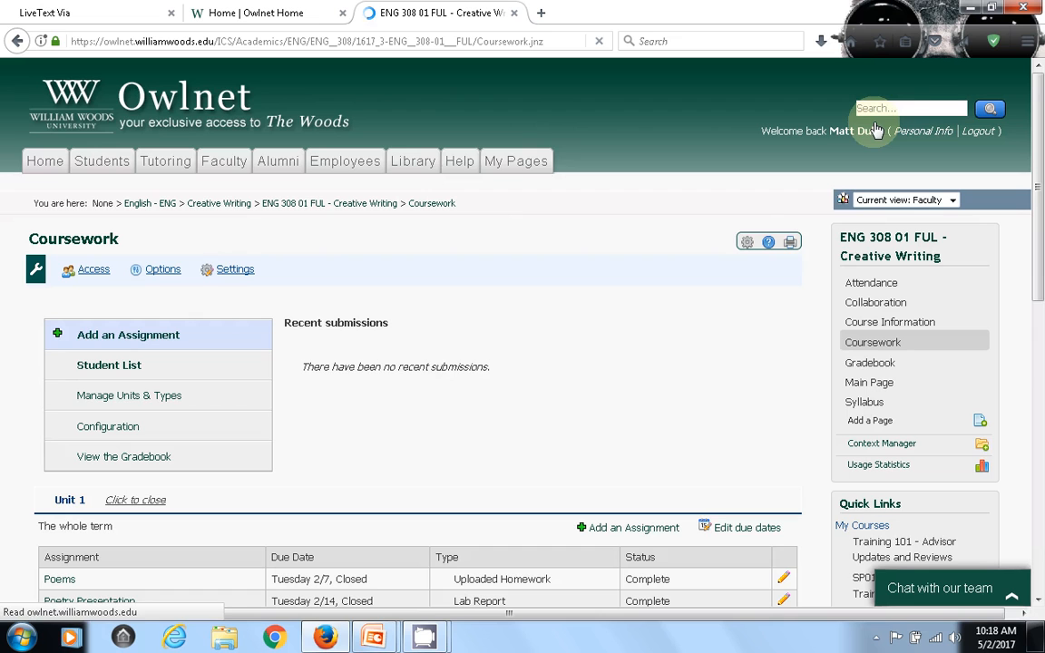
pyautogui.moveTo(1041, 88); pyautogui.dragTo(1039, 233)
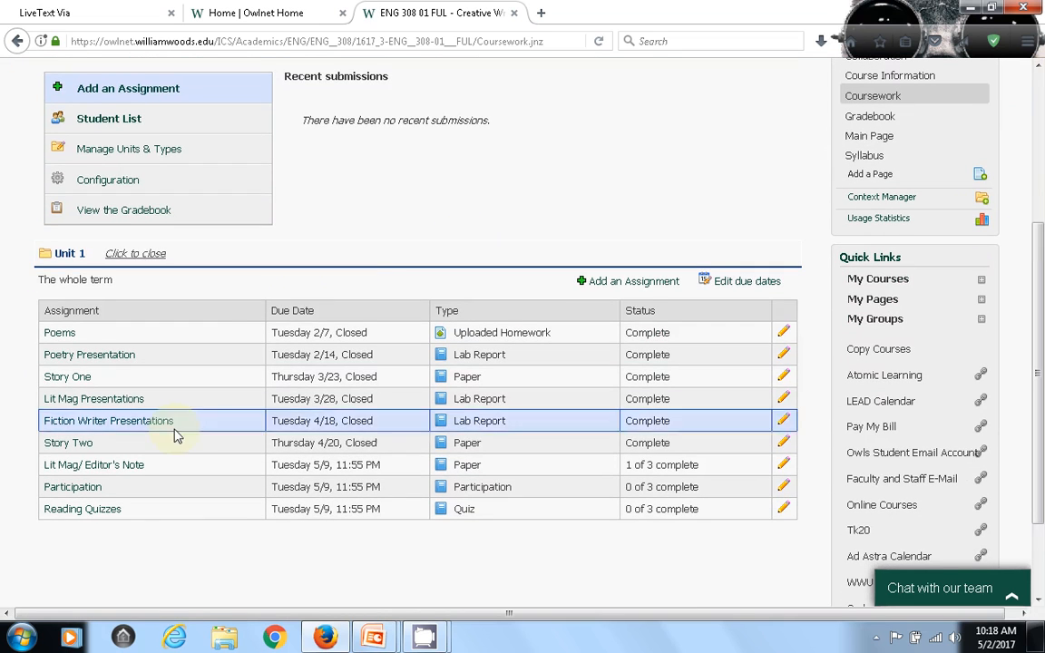
pyautogui.click(136, 465)
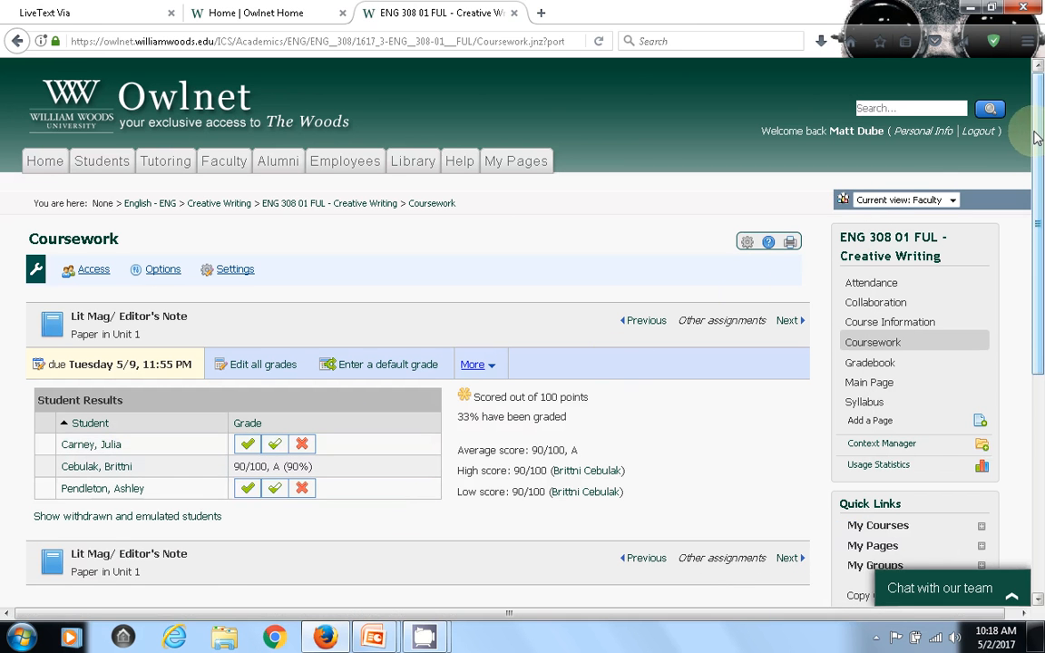
# Step: Show the assignment's additional options and launch its linked learning tool
pyautogui.scroll(-2, 1038, 190)
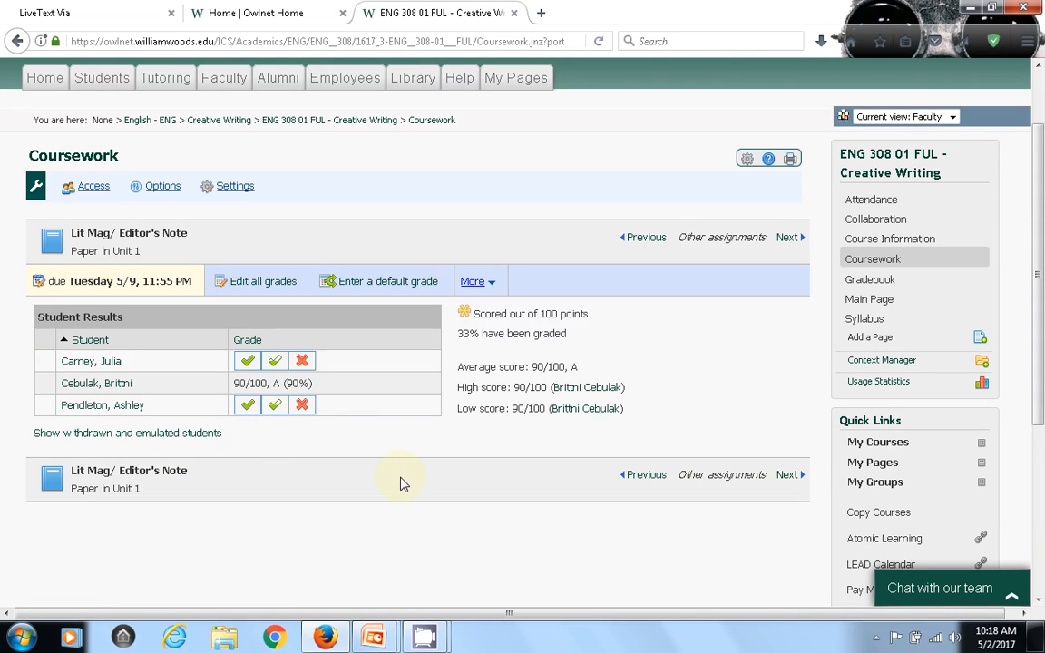
pyautogui.click(472, 288)
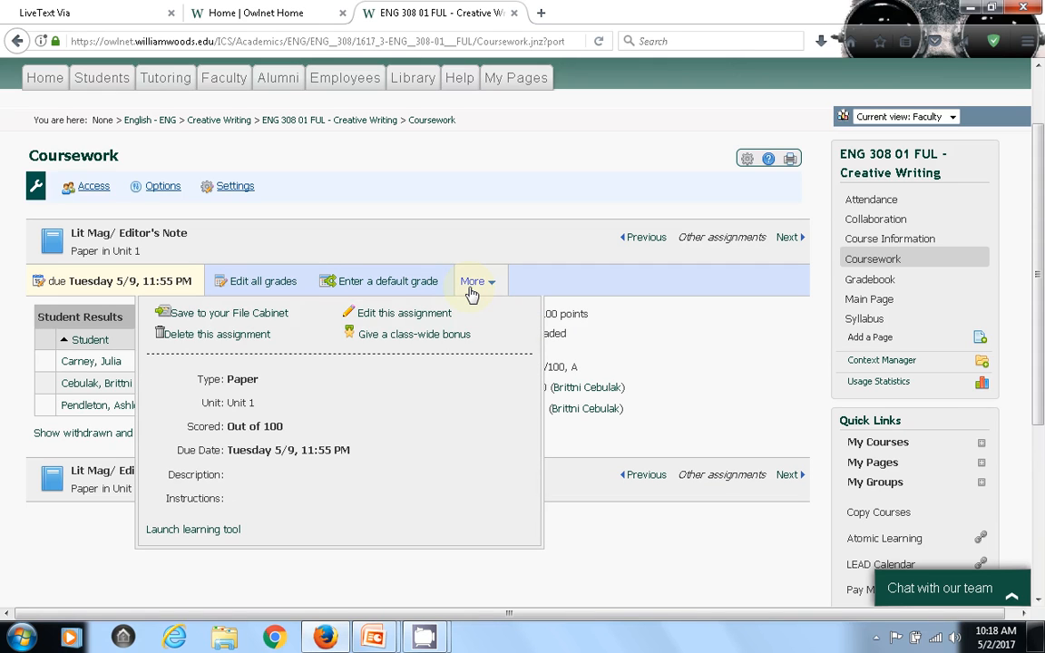
pyautogui.click(196, 533)
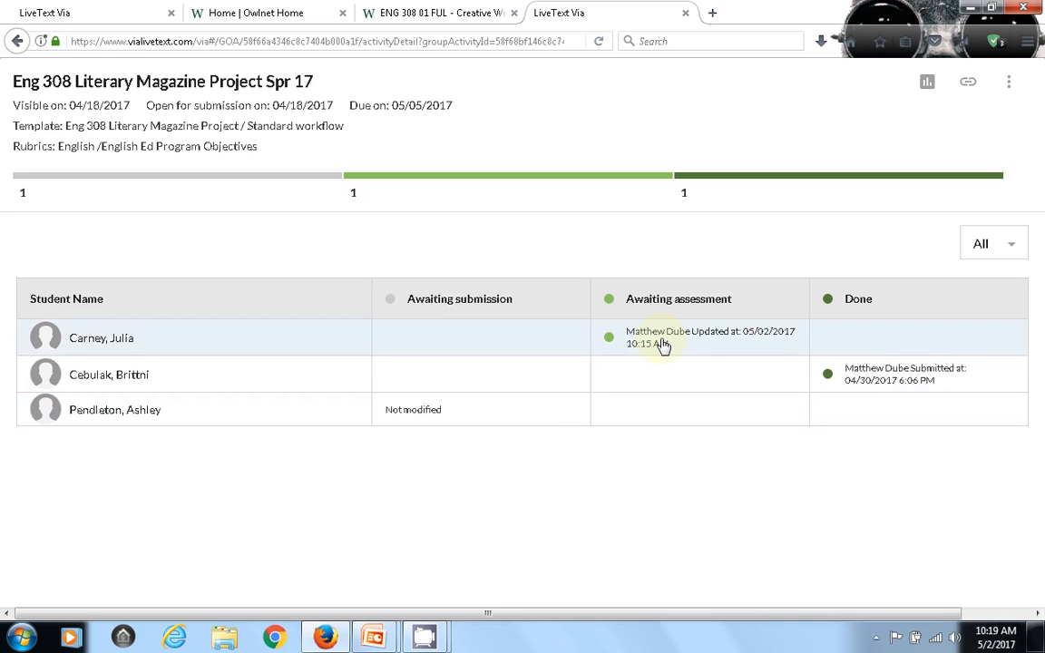
# Step: Open the submission awaiting assessment and review the Editors Note in its attached ENIGMA QUARTERLY.docx in Word
pyautogui.click(663, 346)
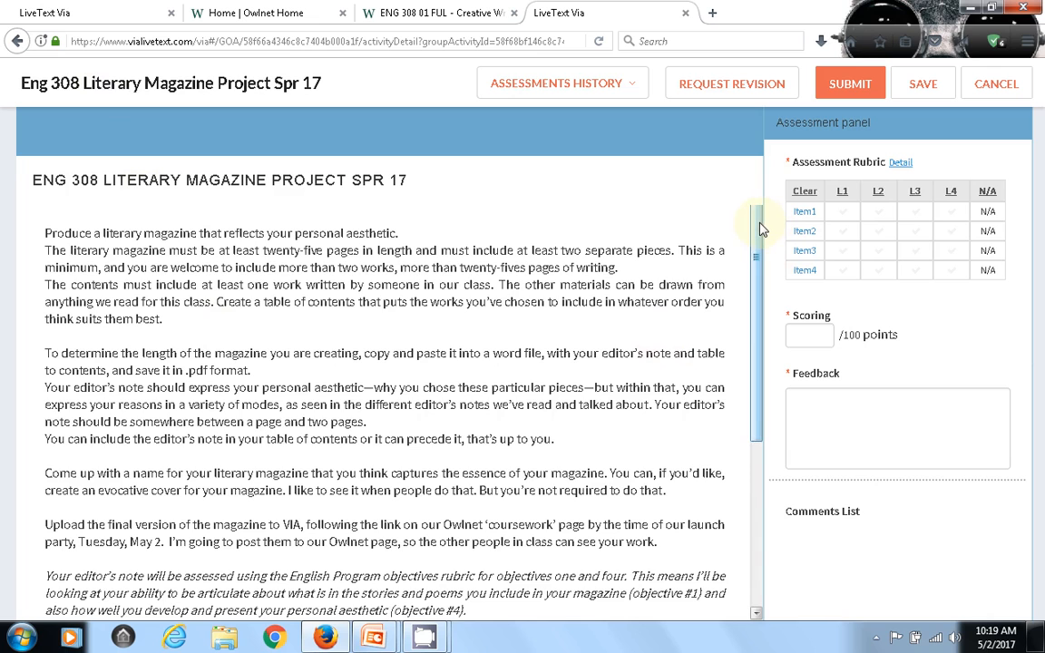
pyautogui.scroll(-5, 756, 408)
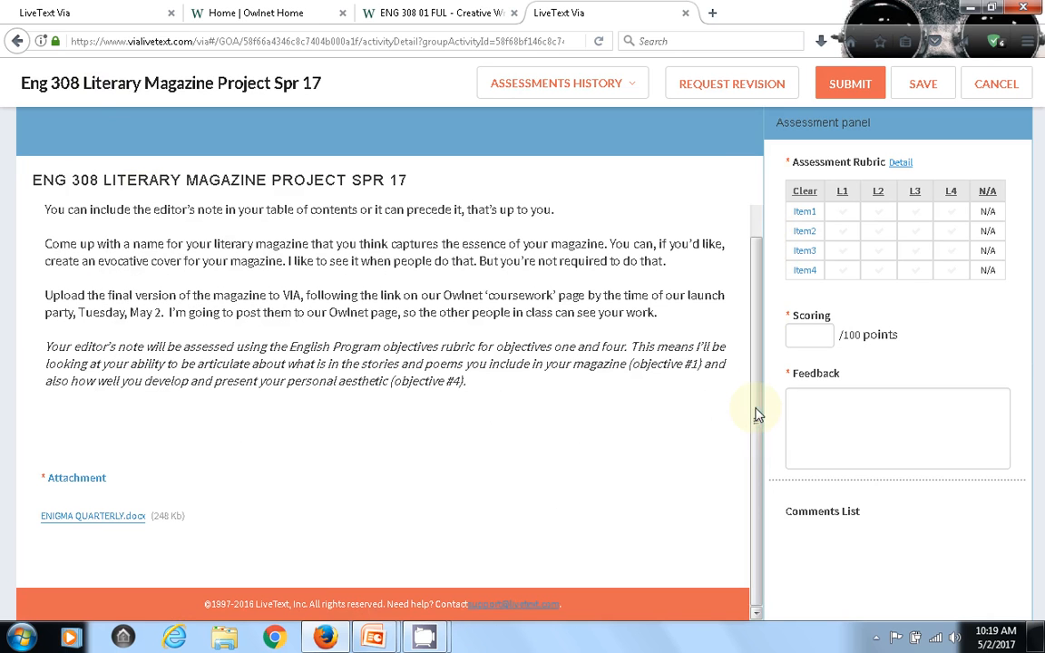
pyautogui.moveTo(77, 520)
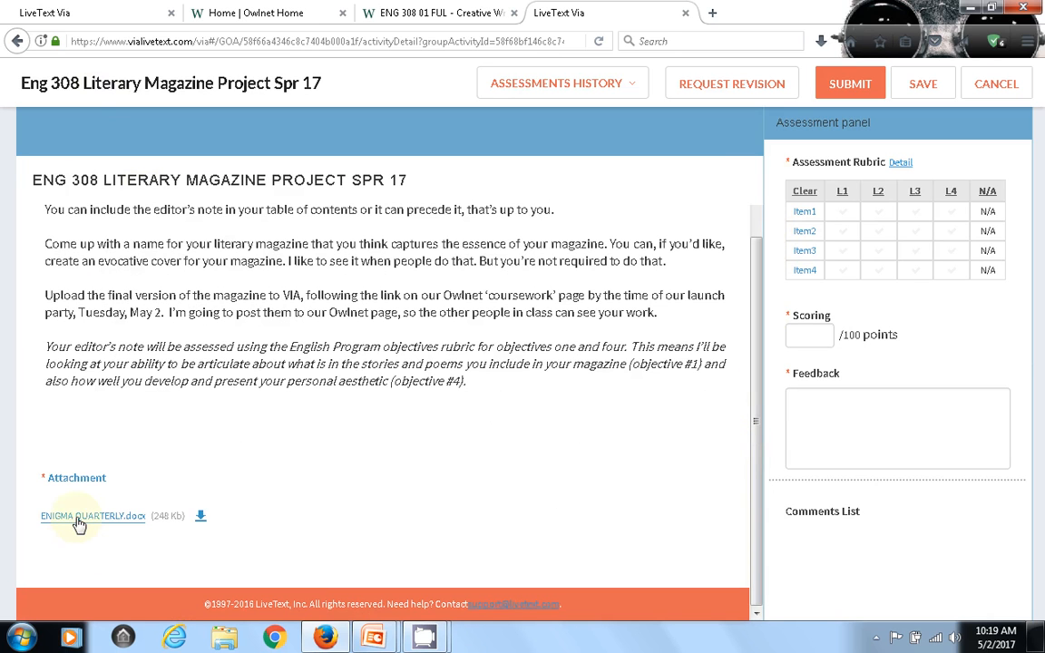
pyautogui.click(201, 522)
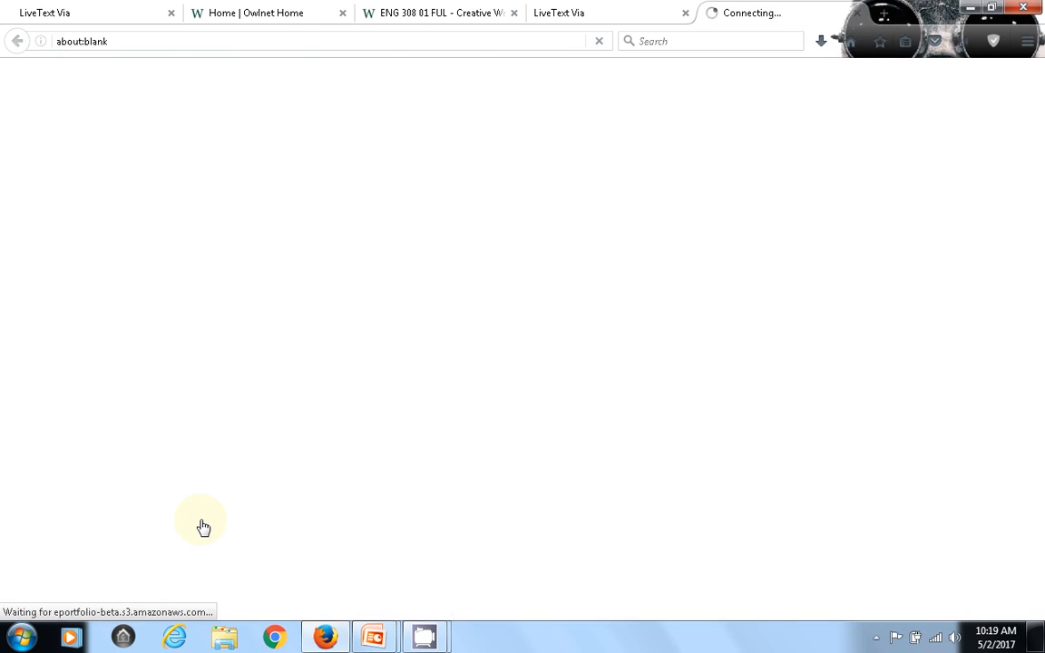
pyautogui.click(387, 323)
pyautogui.click(589, 423)
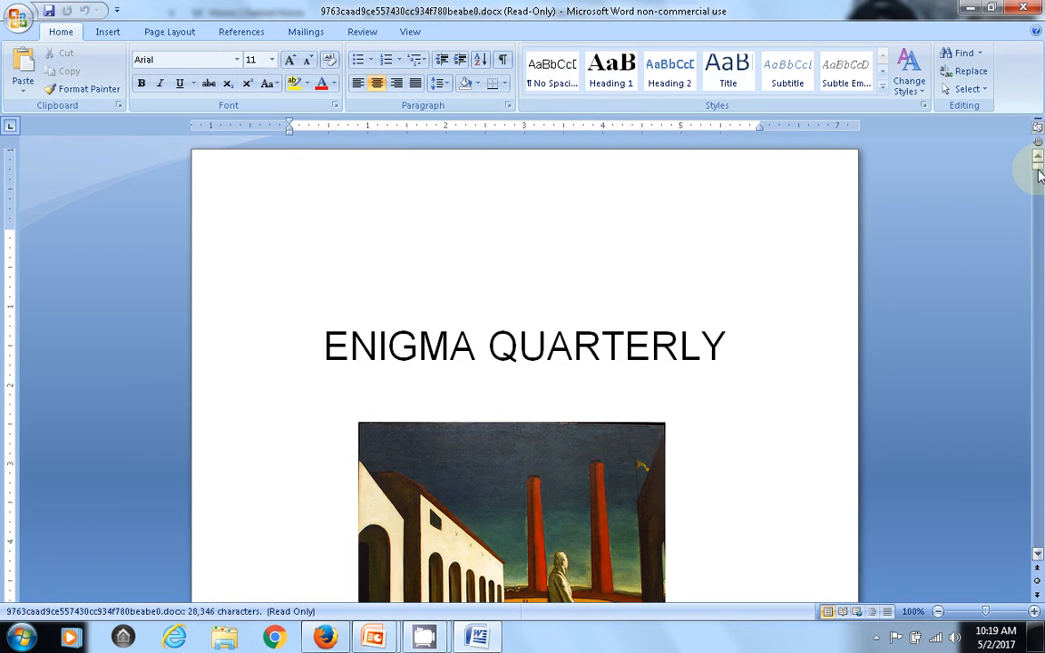
pyautogui.moveTo(1039, 180); pyautogui.dragTo(1039, 203)
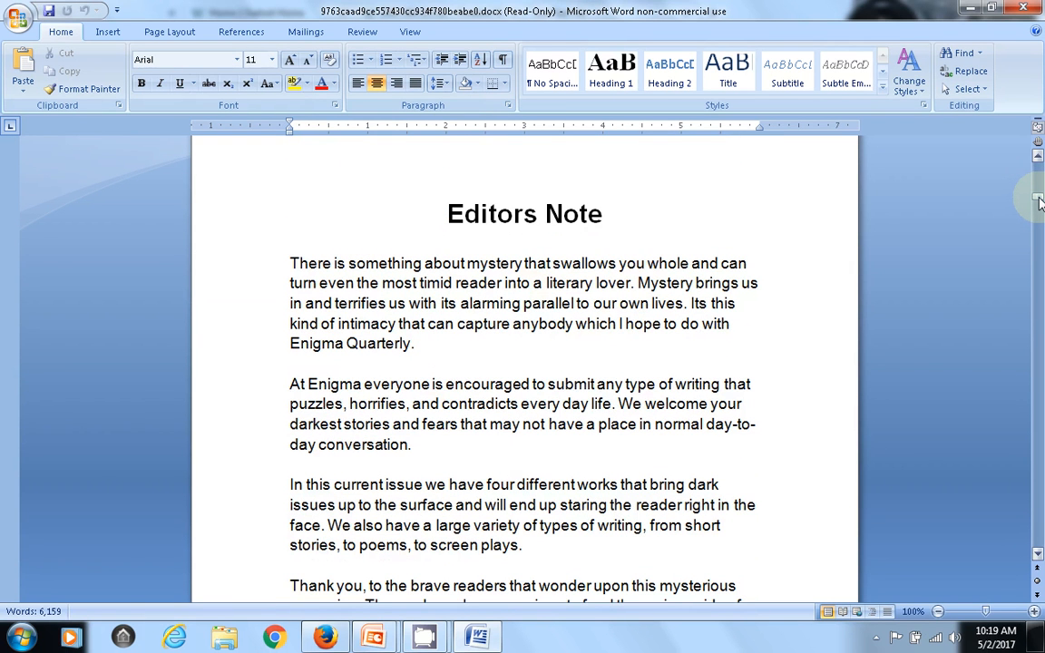
pyautogui.click(969, 7)
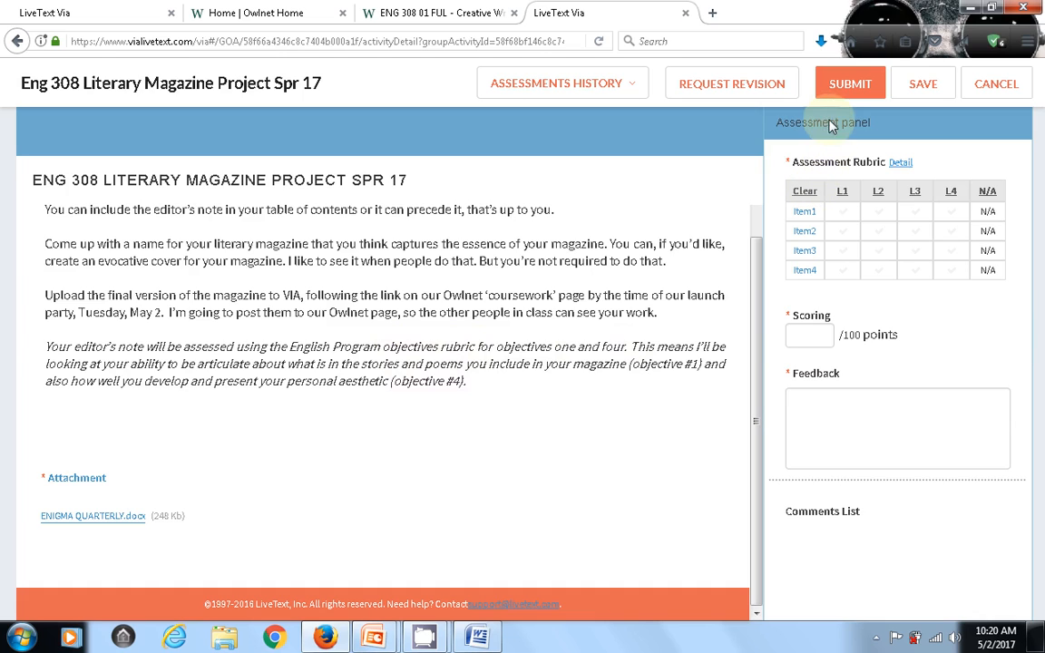
# Step: In the detailed rubric, mark objectives 2 and 3 as N/A and rate objectives 1 and 4 at Level 3
pyautogui.click(898, 164)
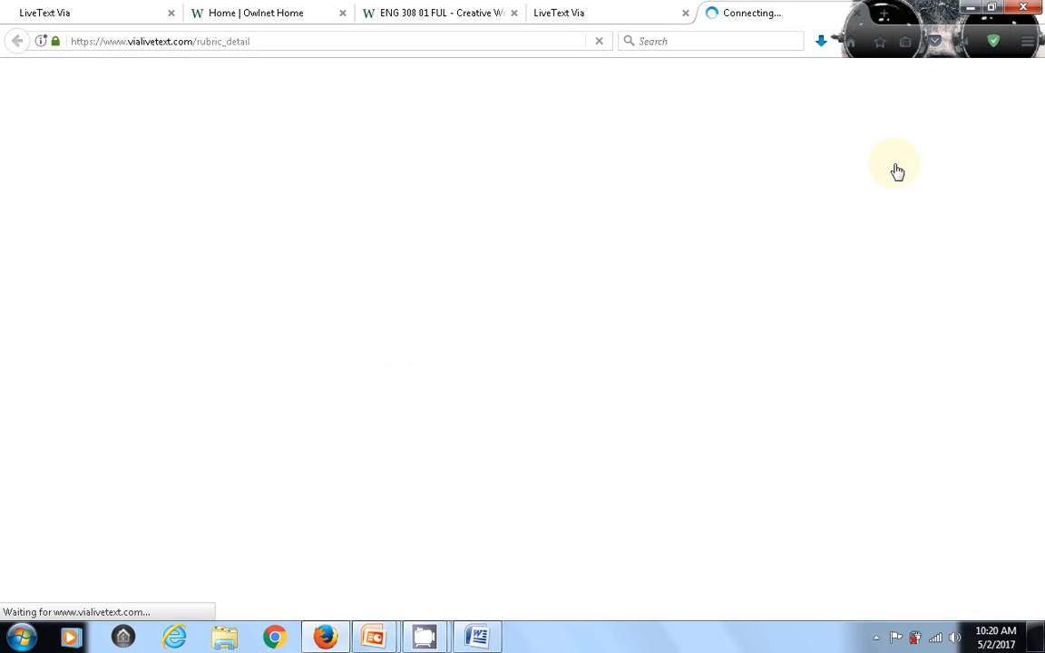
pyautogui.click(599, 11)
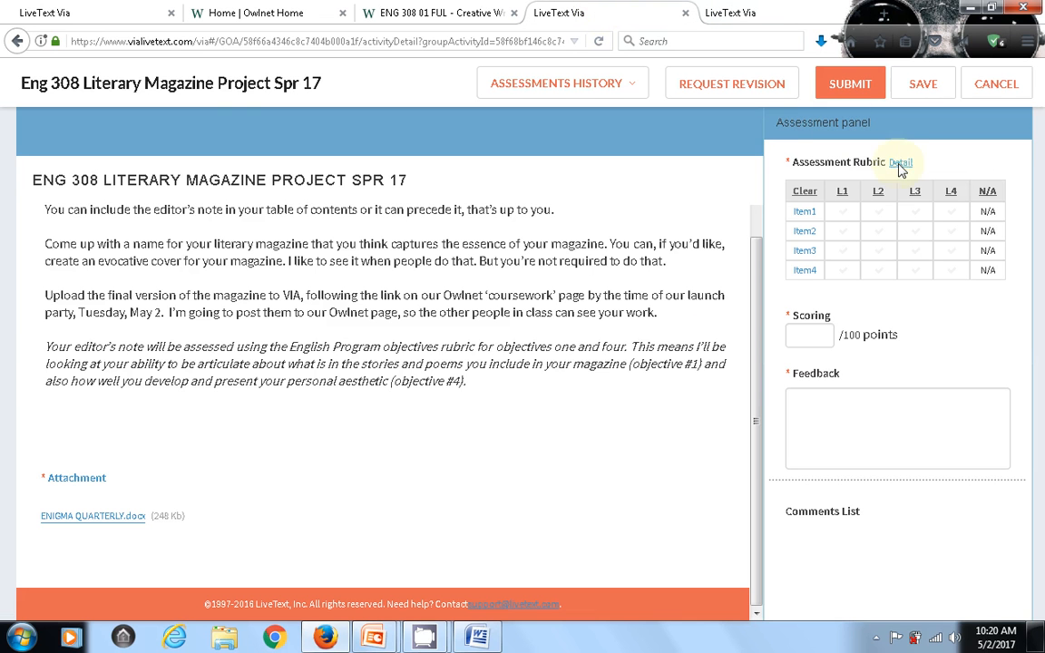
pyautogui.click(782, 13)
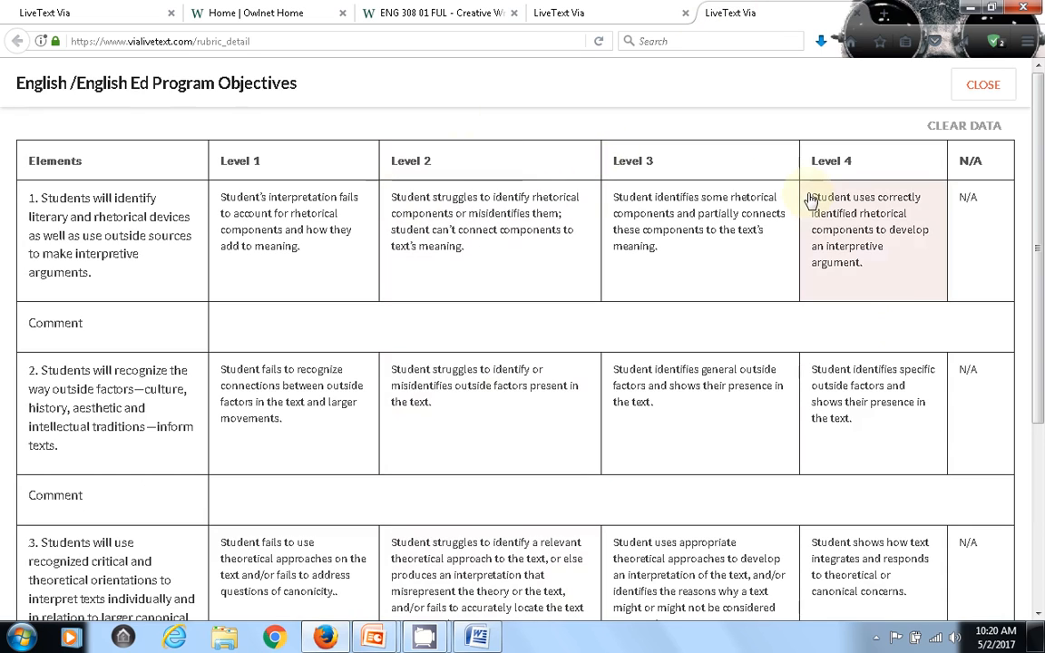
pyautogui.click(976, 438)
pyautogui.click(984, 575)
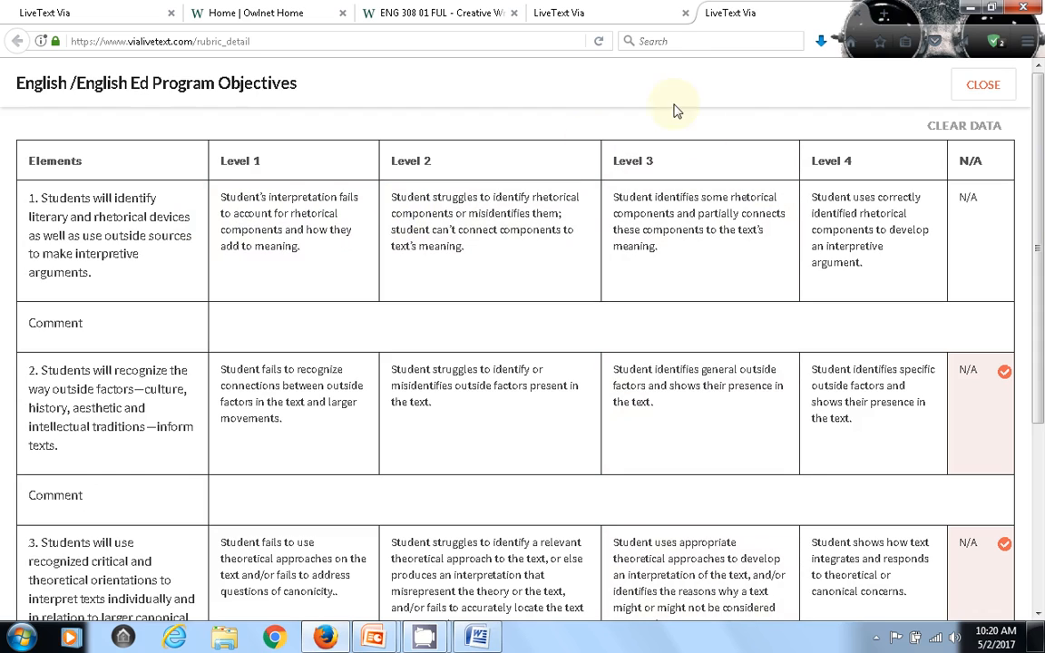
pyautogui.click(653, 229)
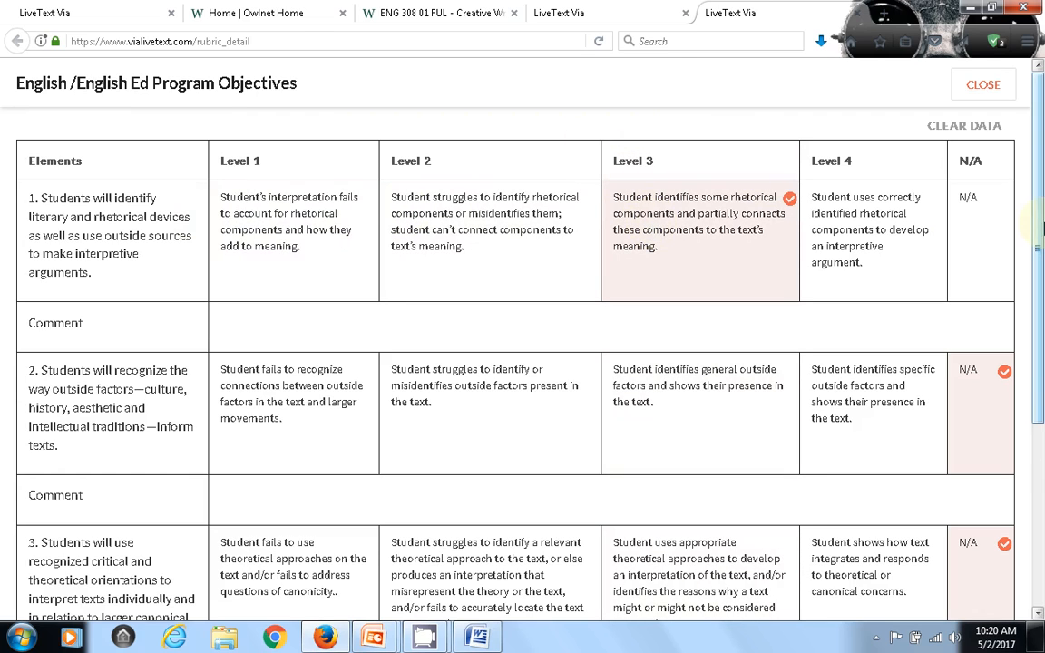
pyautogui.moveTo(1041, 226); pyautogui.dragTo(1041, 380)
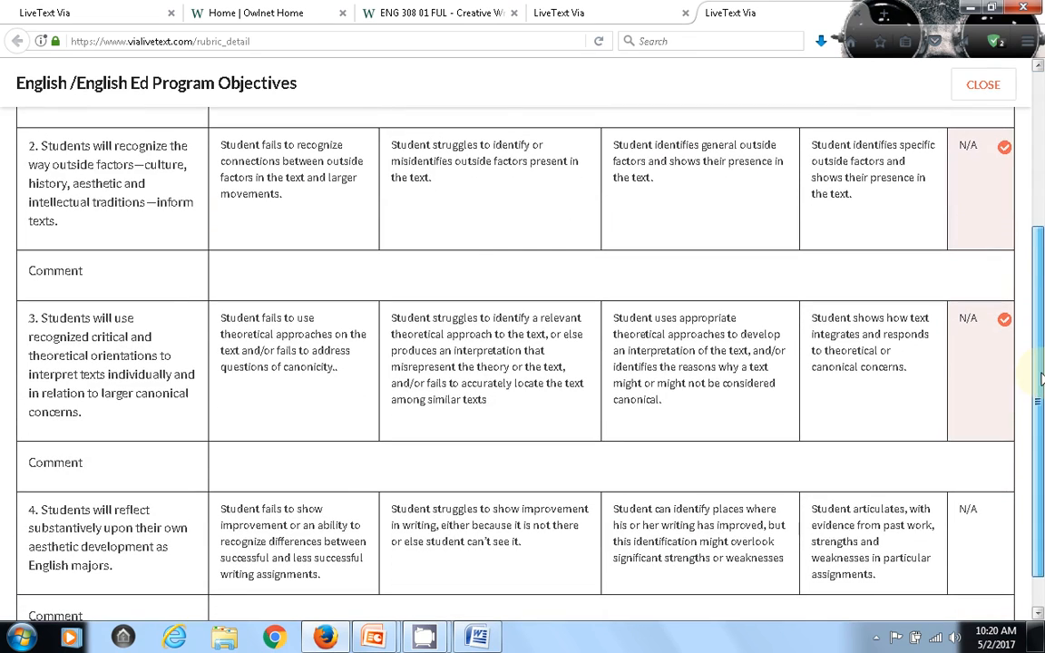
pyautogui.click(728, 531)
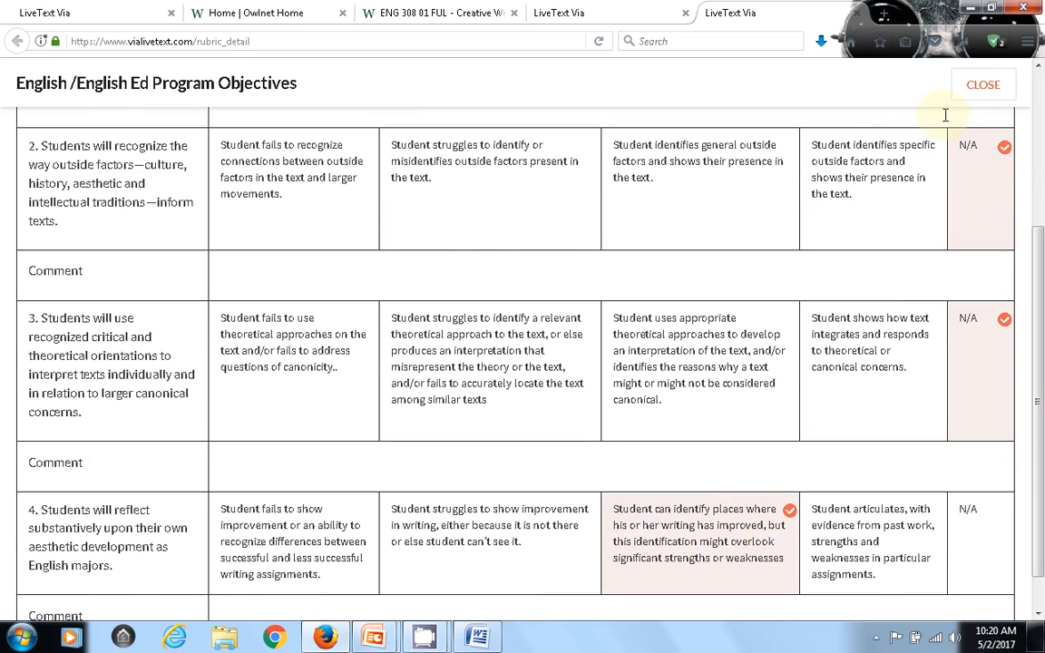
# Step: Close the detailed rubric, then save the assessment with a score of 85 out of 100 points
pyautogui.click(973, 94)
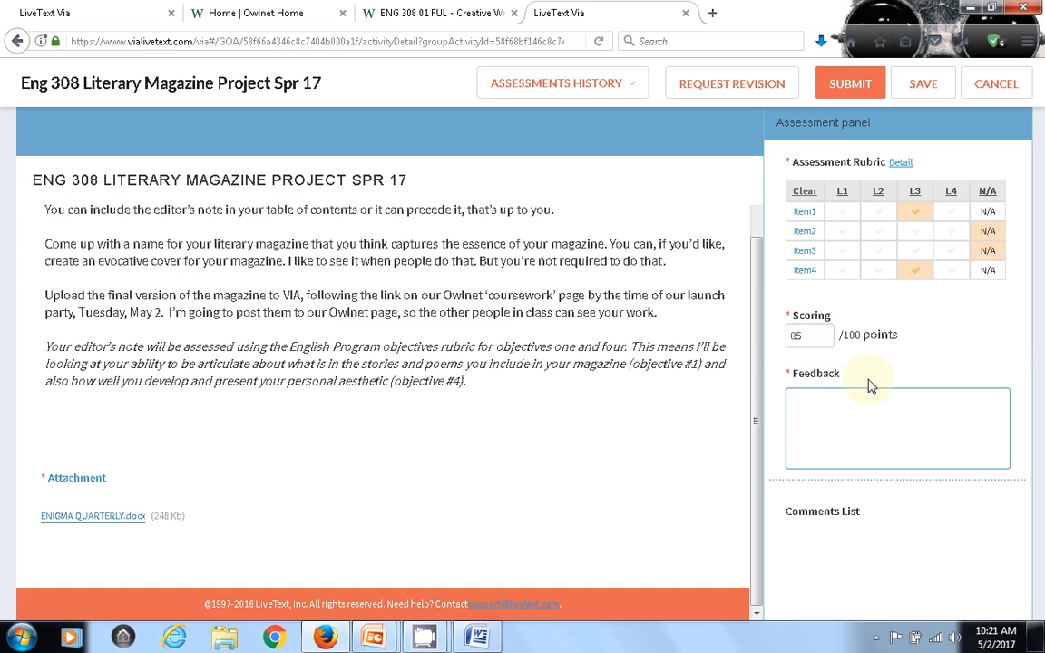
pyautogui.click(916, 90)
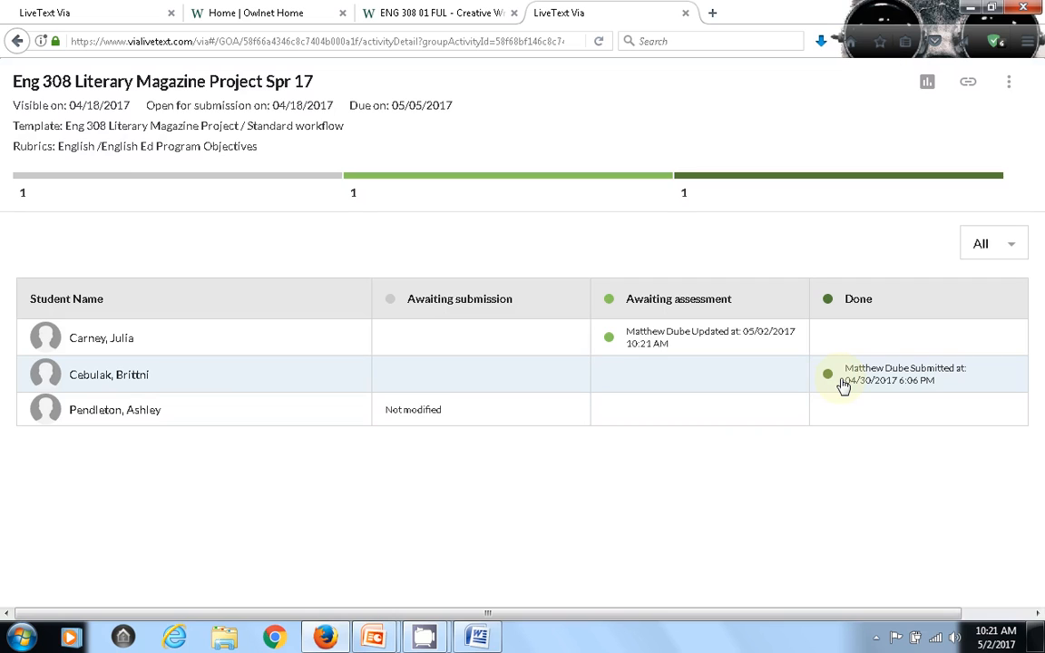
# Step: Review the rubric ratings and feedback of the completed assessment and return to the activity's student list
pyautogui.click(842, 385)
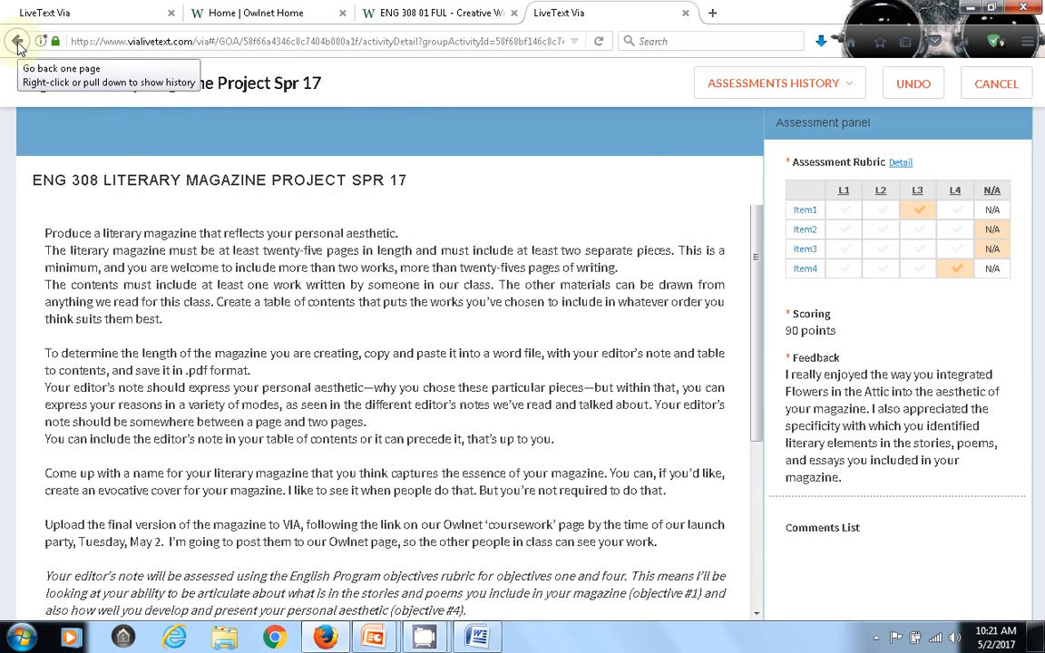
pyautogui.click(983, 82)
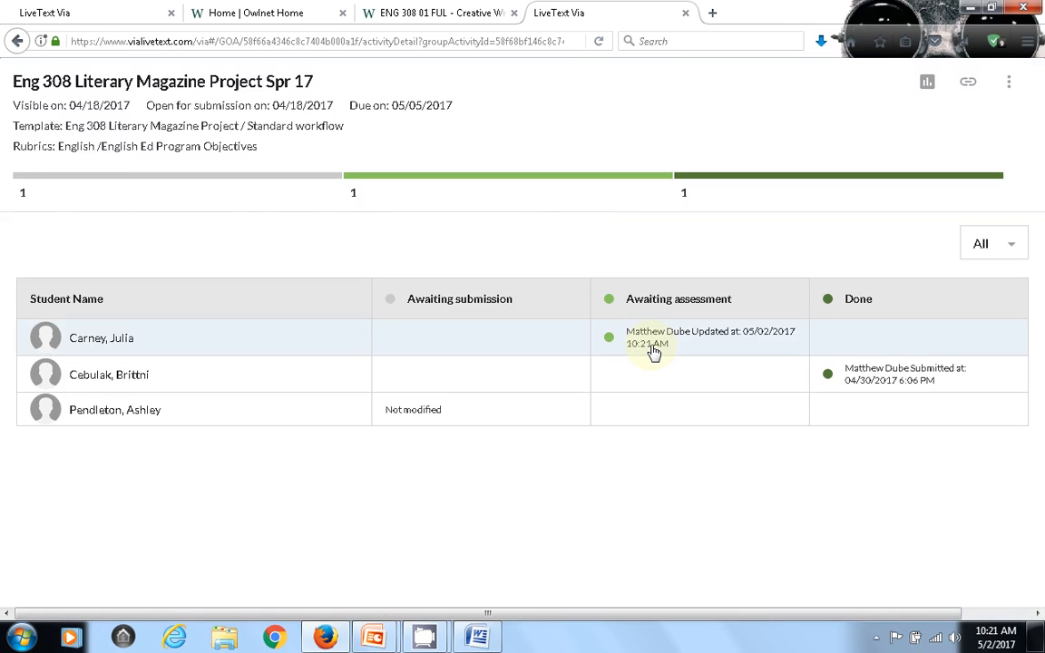
# Step: Reopen the saved assessment still awaiting submission and begin its feedback with "I liked the way you presented your aesthetic"
pyautogui.click(653, 352)
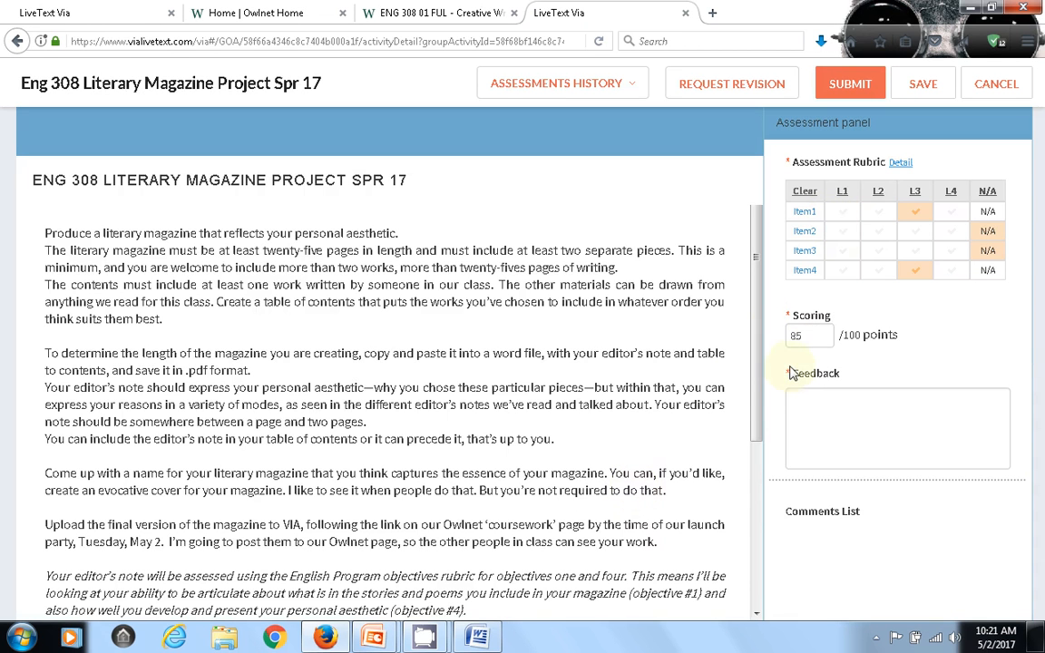
pyautogui.click(814, 411)
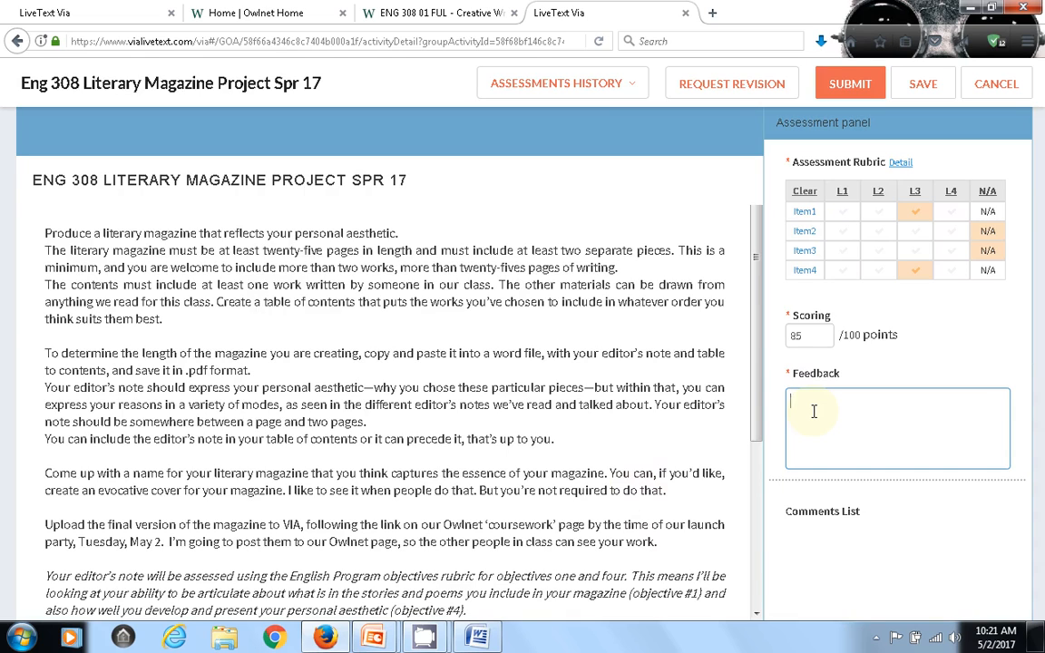
pyautogui.write('I liked the way you presented your argum')
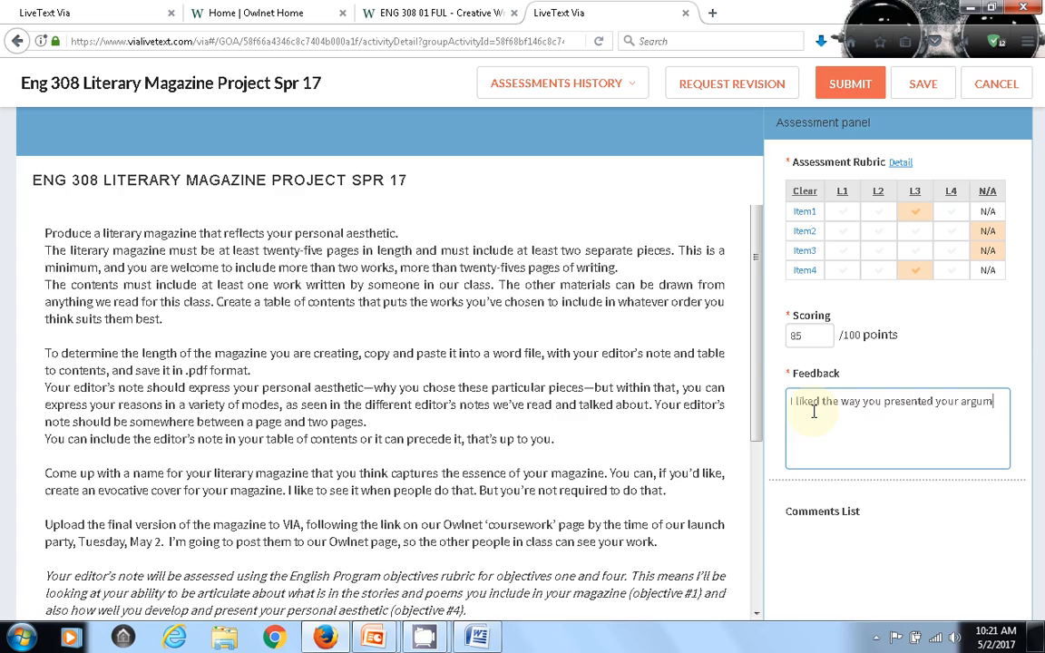
pyautogui.write('ents. Howe')
pyautogui.press('BackSpace')
pyautogui.press('BackSpace')
pyautogui.press('BackSpace')
pyautogui.press('BackSpace')
pyautogui.press('BackSpace')
pyautogui.press('BackSpace')
pyautogui.press('BackSpace')
pyautogui.press('BackSpace')
pyautogui.press('BackSpace')
pyautogui.press('BackSpace')
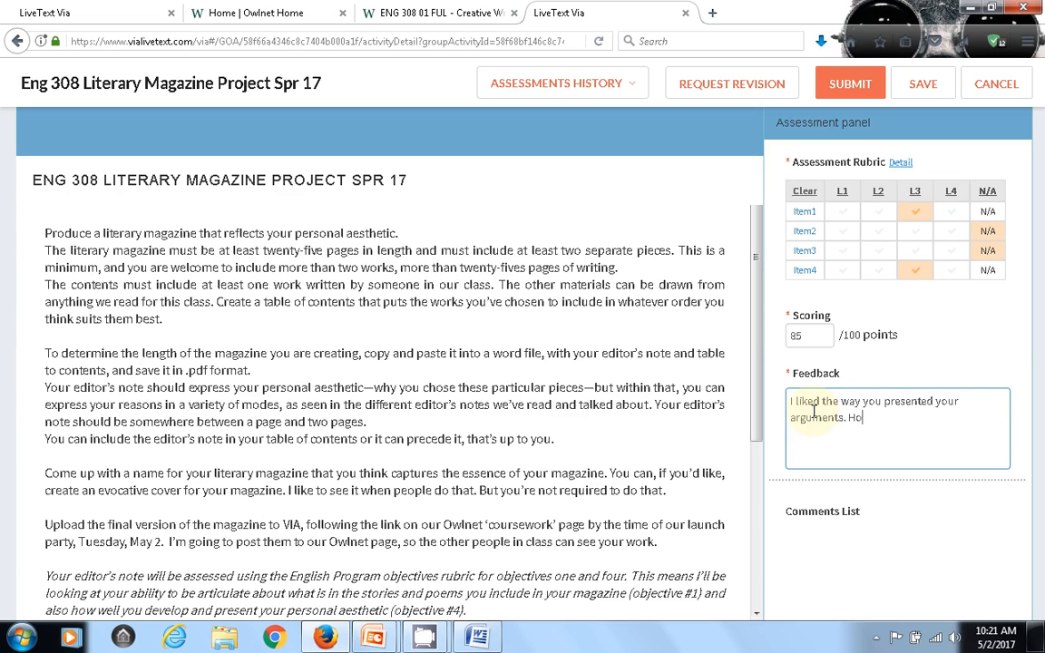
pyautogui.press('BackSpace')
pyautogui.press('BackSpace')
pyautogui.press('BackSpace')
pyautogui.press('BackSpace')
pyautogui.write('aesthetic')
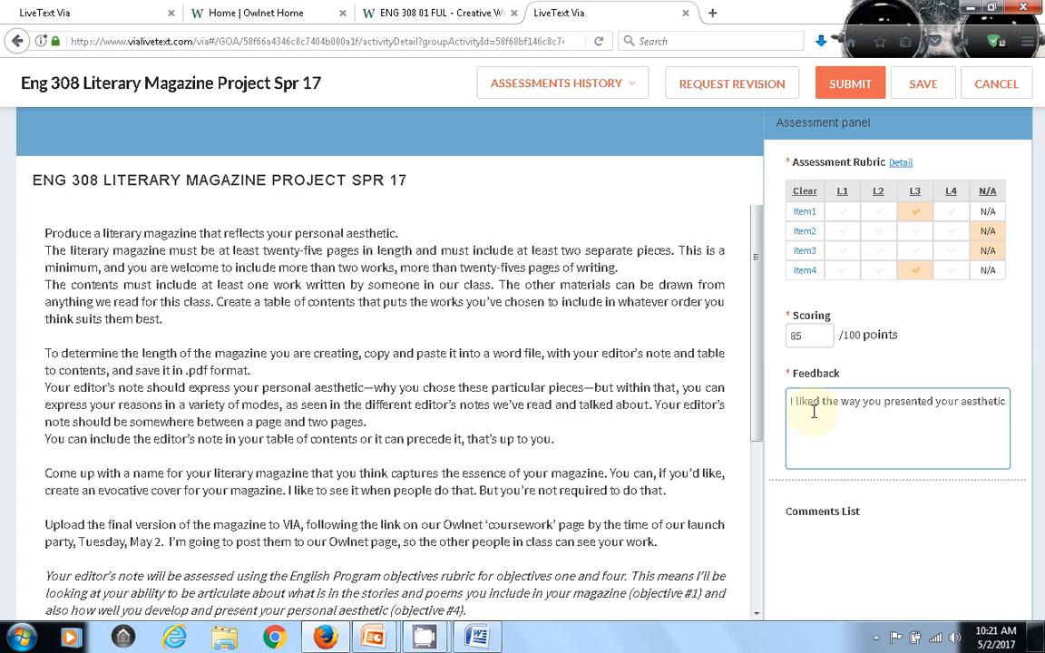
# Step: Continue the feedback with "perspective. I too am interested in mstery. However, I found your editors note"
pyautogui.write(' perspective. I too am interested')
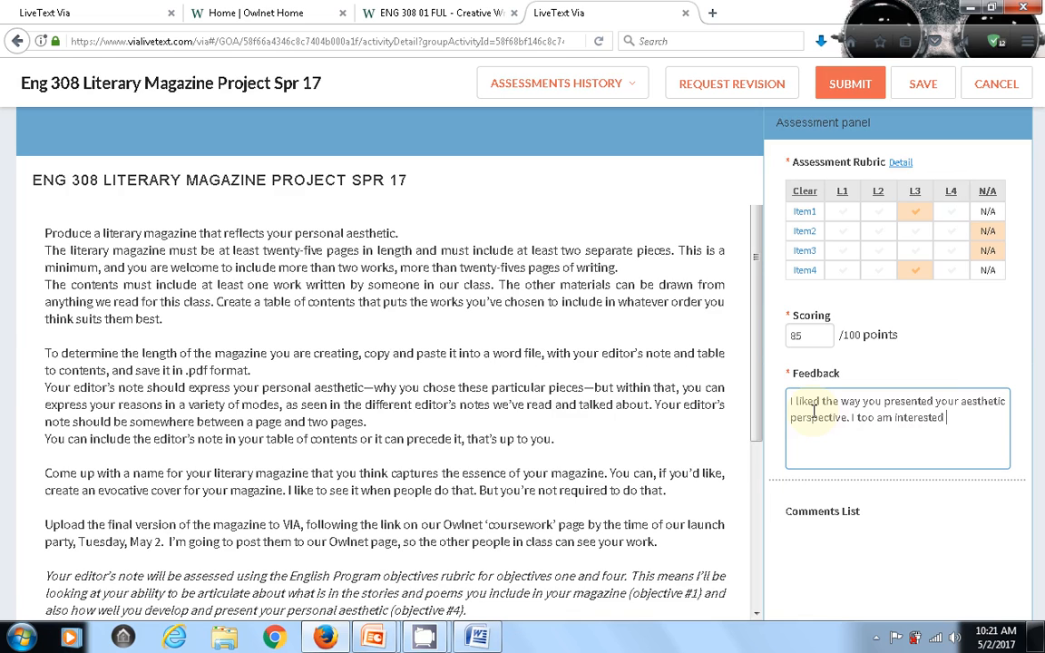
pyautogui.write(' in mstery. However, I')
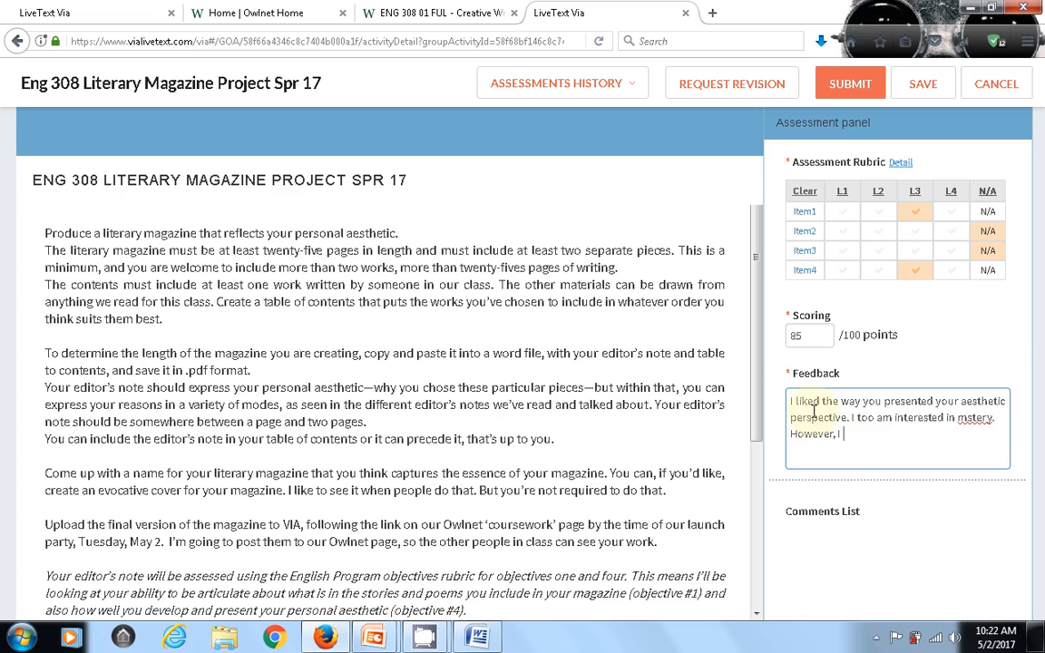
pyautogui.write(' found your editors note')
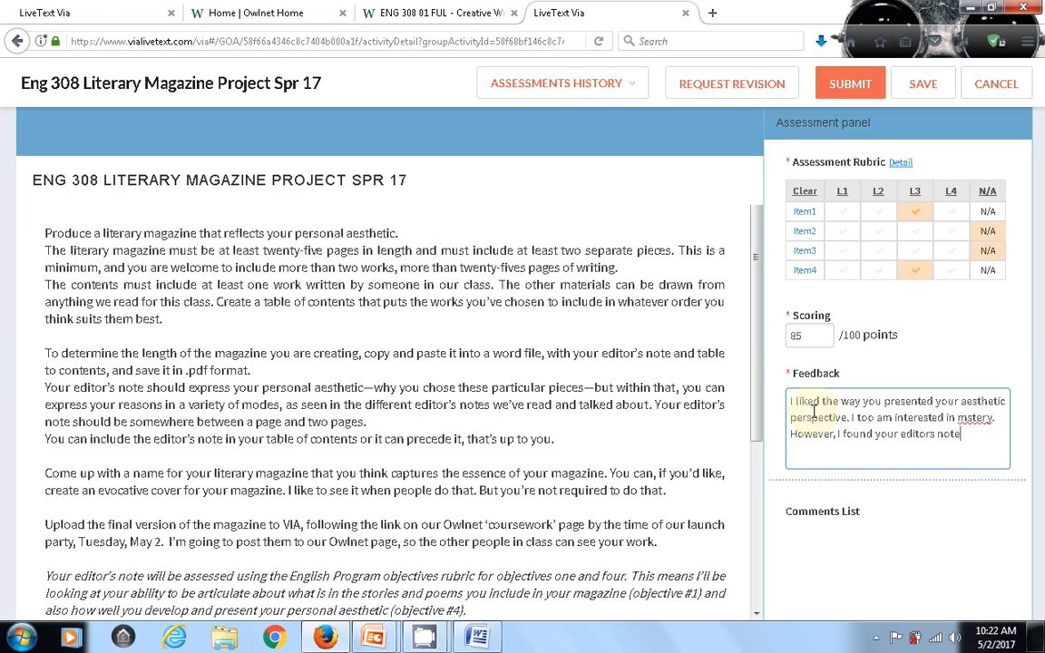
# Step: Finish the feedback sentence with "lacked specifics about where you found mystery in the pieces you selected."
pyautogui.write(' lacked specifics about where you founfd')
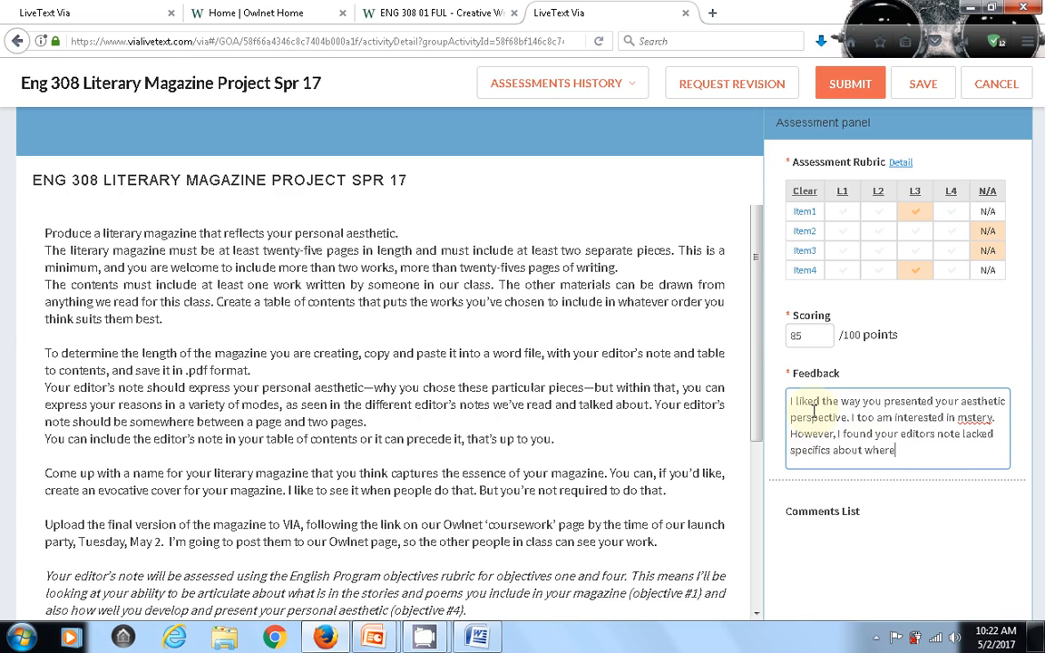
pyautogui.press('BackSpace')
pyautogui.press('BackSpace')
pyautogui.write('d mystery in th')
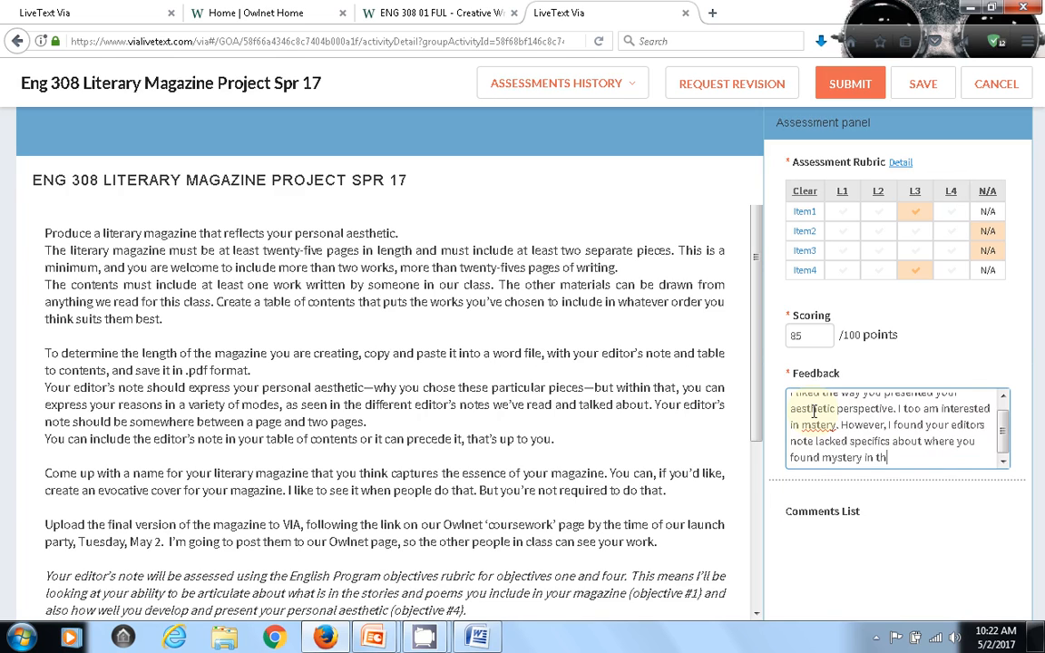
pyautogui.write('e pieces you selected.')
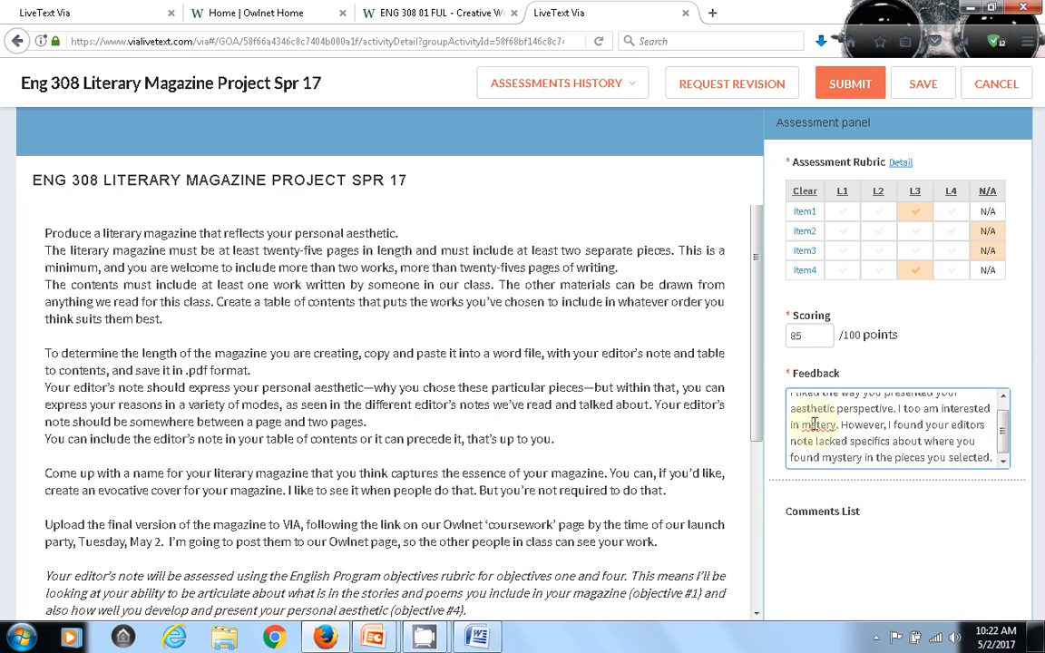
# Step: Correct the misspelled word in the feedback to "mystery" and submit the assessment
pyautogui.write('y')
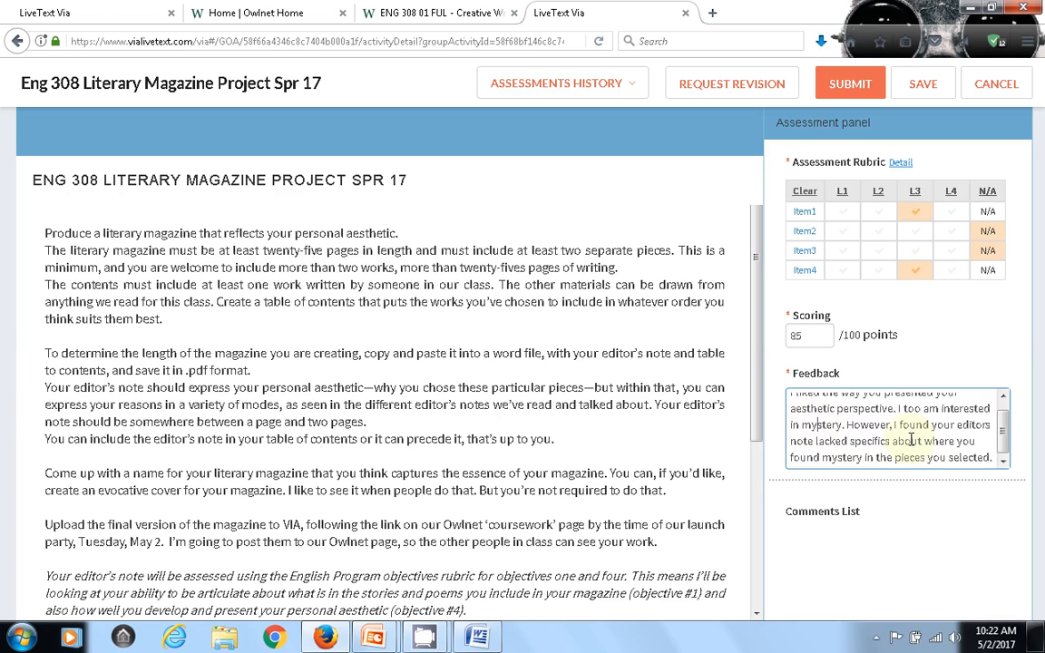
pyautogui.click(850, 88)
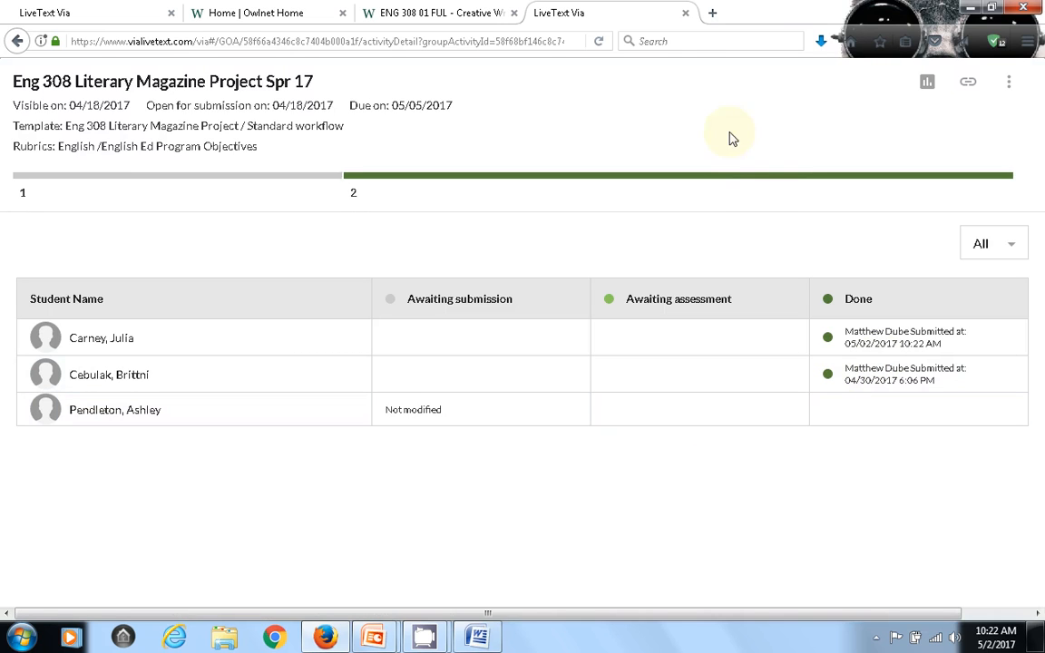
# Step: Close the LiveText Via activity page and reload the Owlnet coursework page to check the assignment's student grades
pyautogui.click(685, 14)
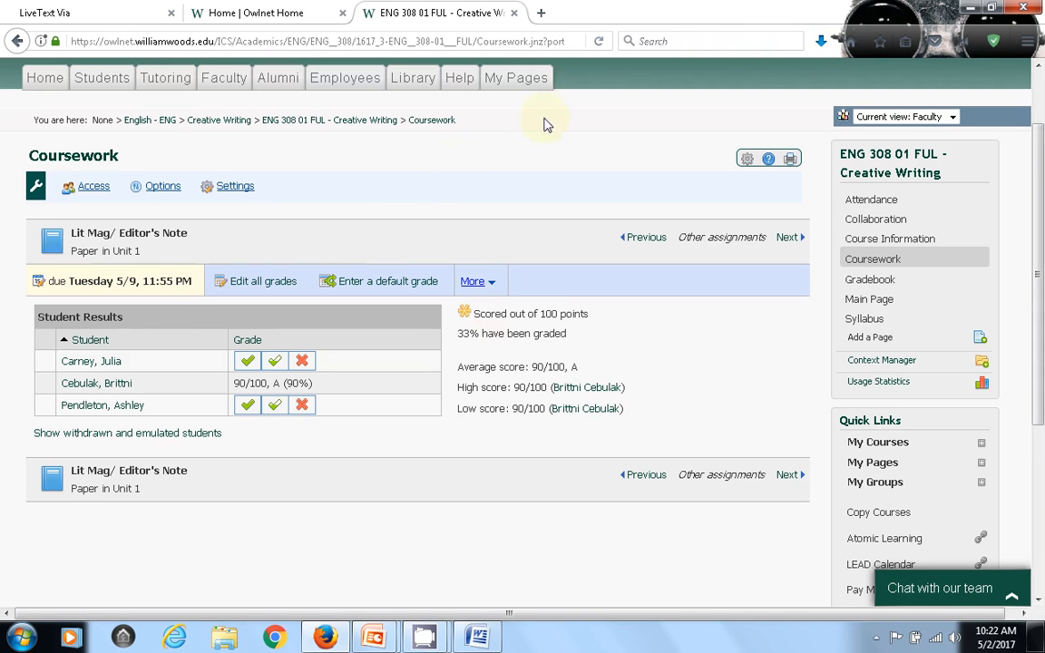
pyautogui.click(598, 42)
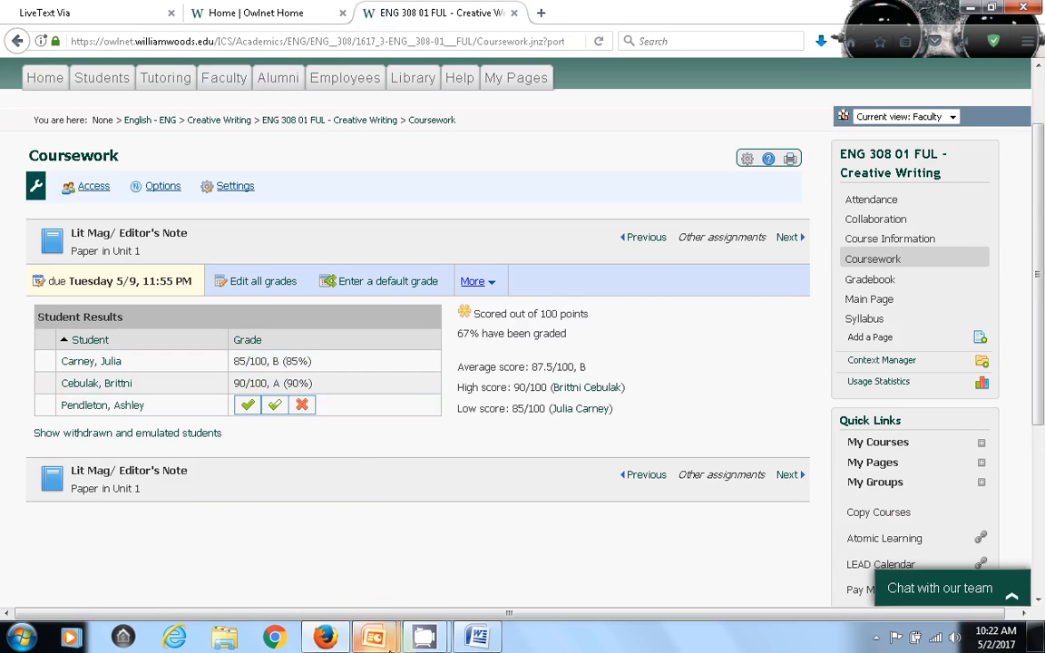
# Step: Switch to the running PowerPoint slide show, advance to the "Still confused?" slide and end the show
pyautogui.moveTo(373, 637)
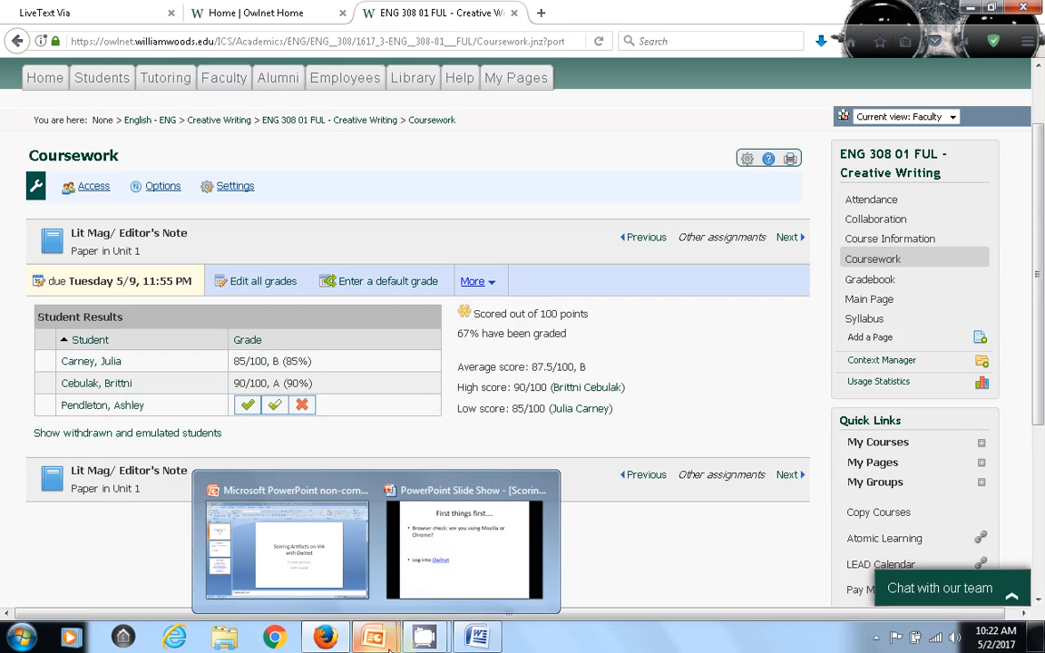
pyautogui.click(469, 556)
pyautogui.click(538, 461)
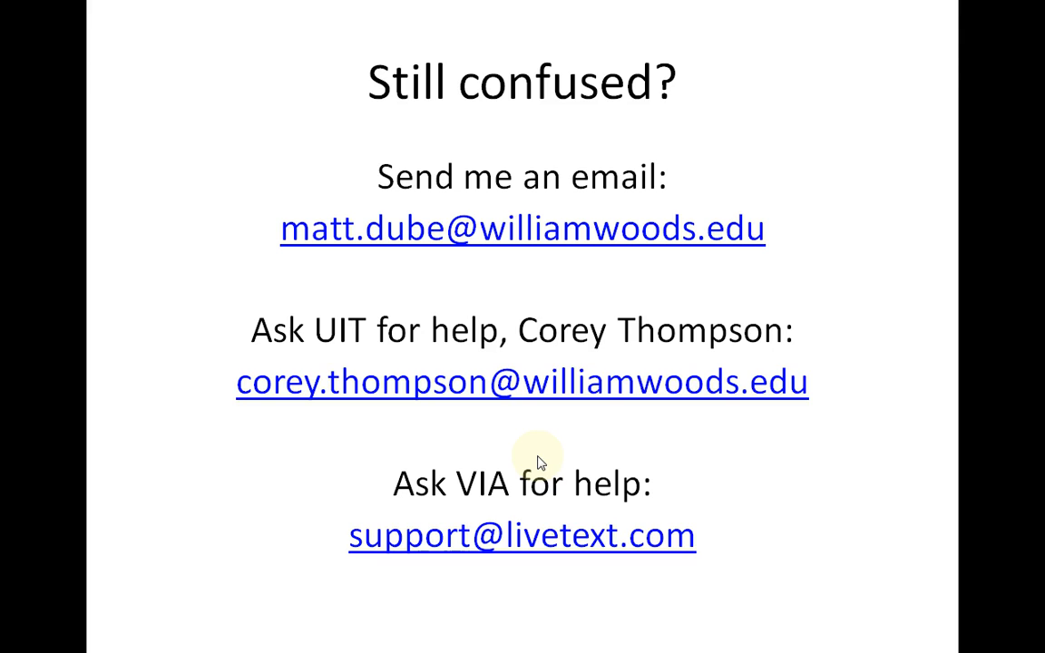
pyautogui.rightClick(782, 523)
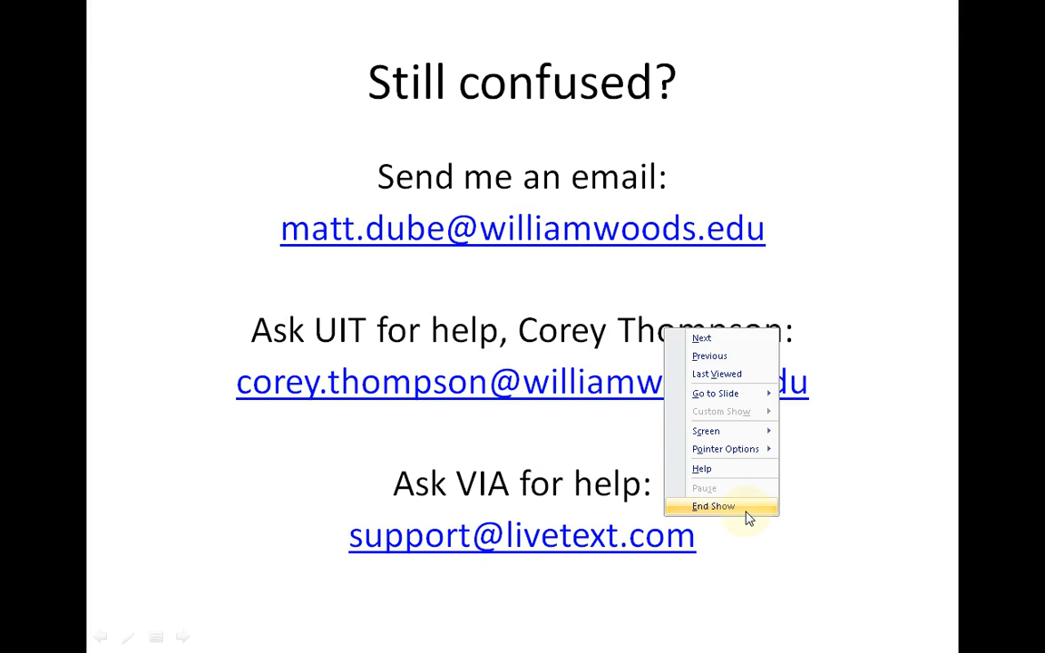
pyautogui.click(746, 518)
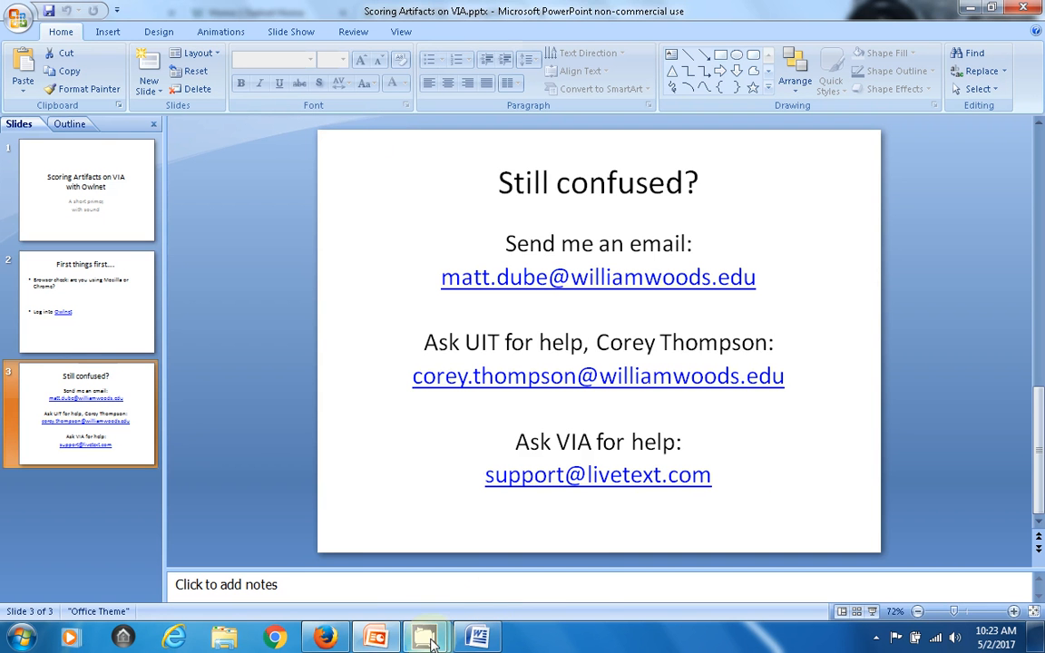